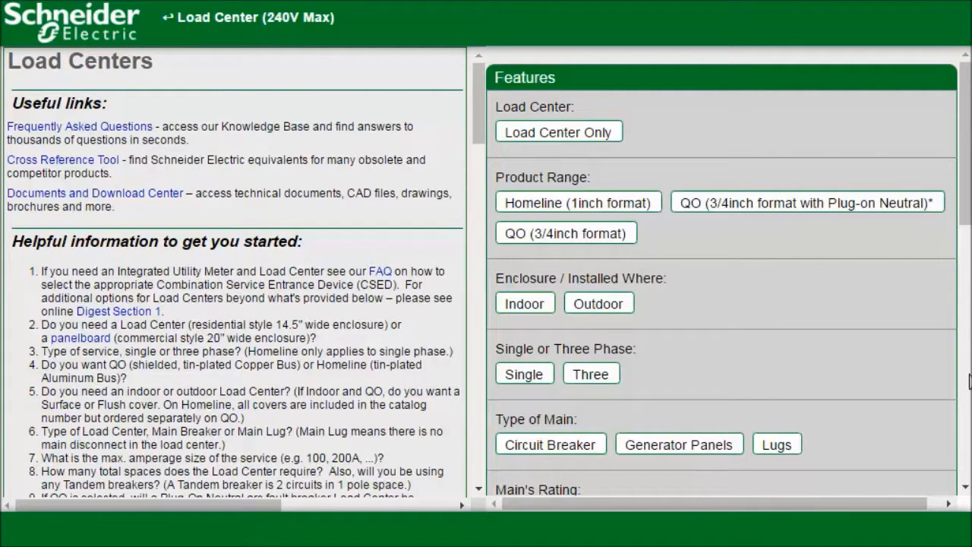
# Review the load center help notes, from the getting-started questions through the terms and definitions to the product nomenclature.
pyautogui.moveTo(968, 373)
pyautogui.mouseDown()
pyautogui.moveTo(440, 398)
pyautogui.moveTo(757, 395)
pyautogui.moveTo(971, 378)
pyautogui.mouseUp()
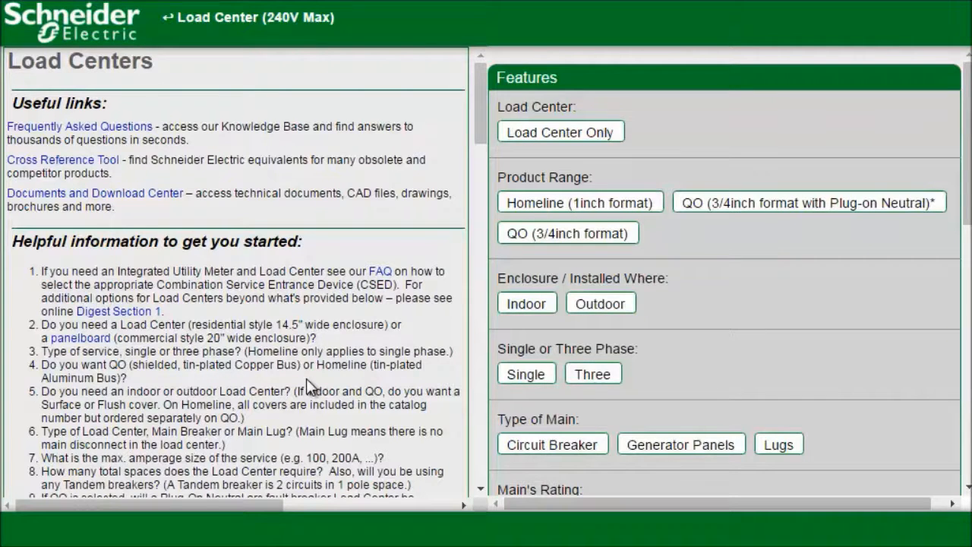
pyautogui.scroll(-1, 307, 378)
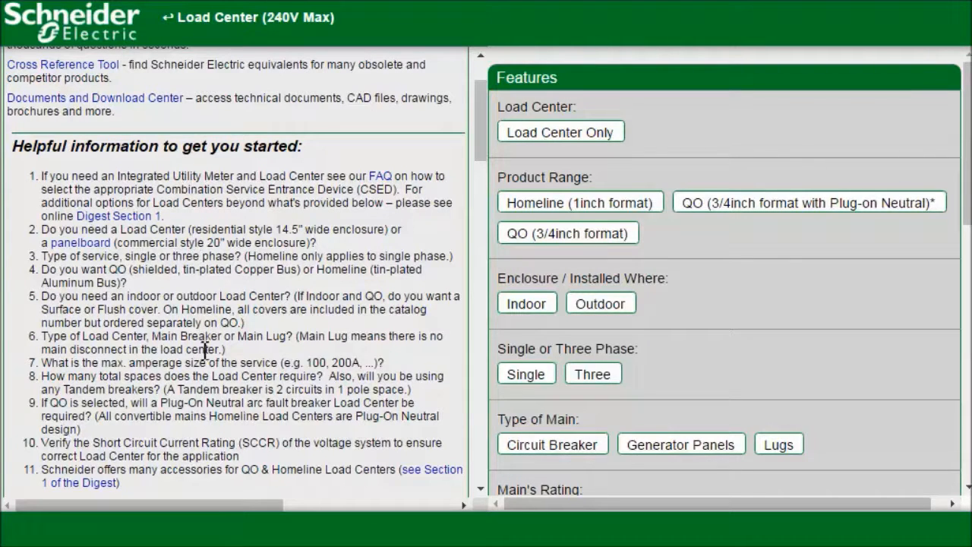
pyautogui.scroll(-3, 210, 391)
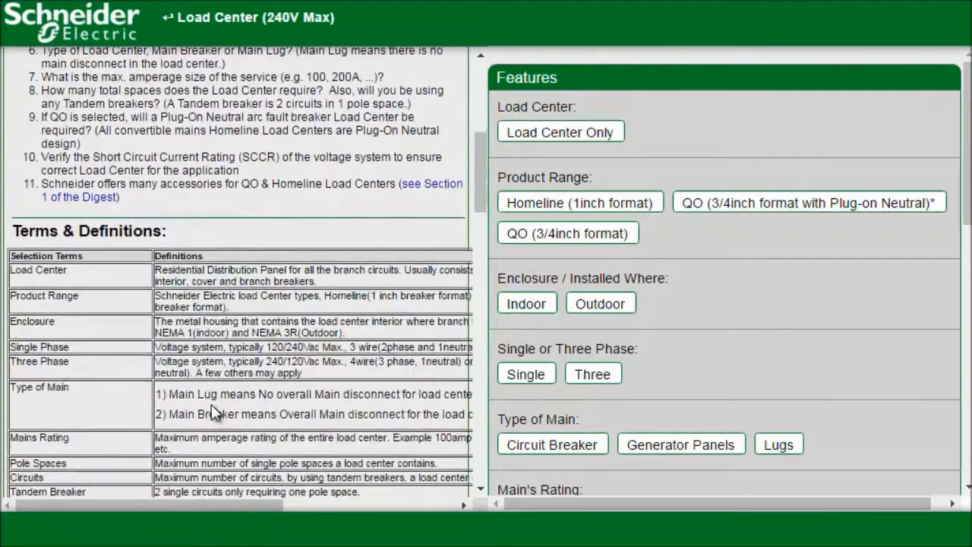
pyautogui.scroll(-1, 212, 411)
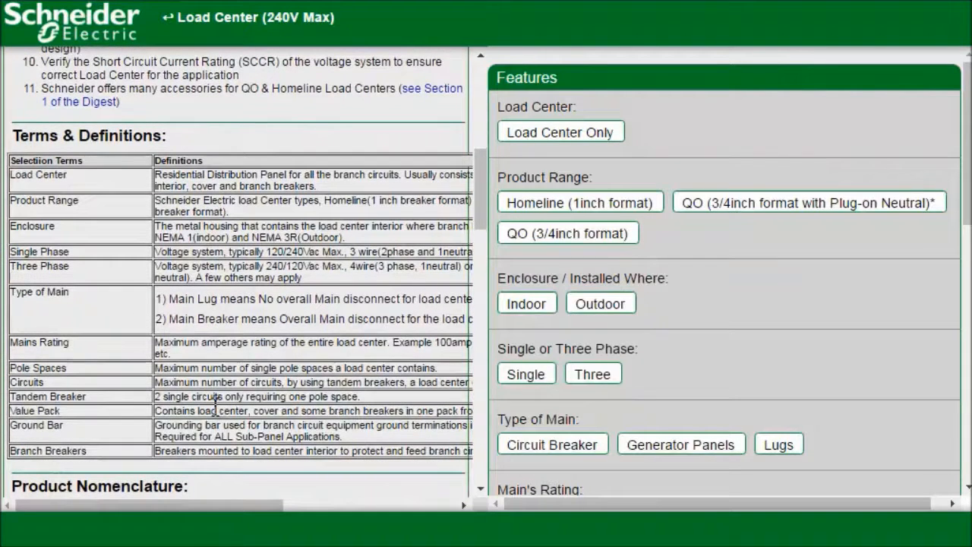
pyautogui.scroll(-1, 215, 408)
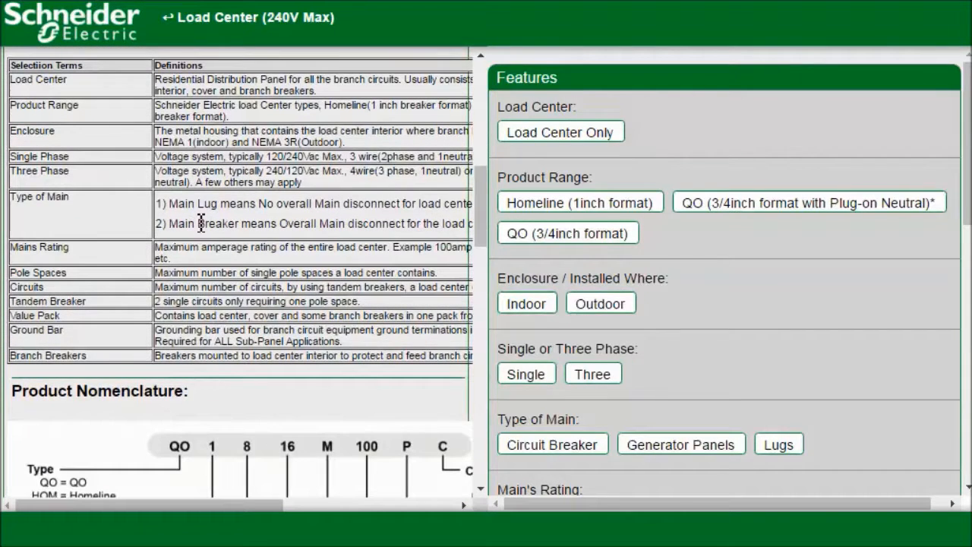
pyautogui.scroll(-2, 218, 272)
pyautogui.scroll(10, 239, 391)
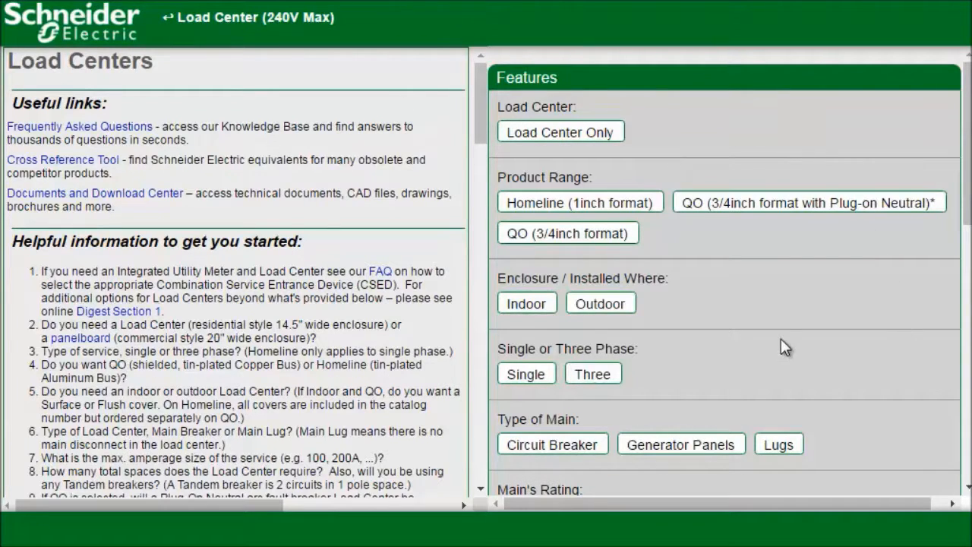
# Configure the features as Load Center Only, QO (3/4inch format), Indoor enclosure, Single phase and Circuit Breaker main.
pyautogui.click(612, 139)
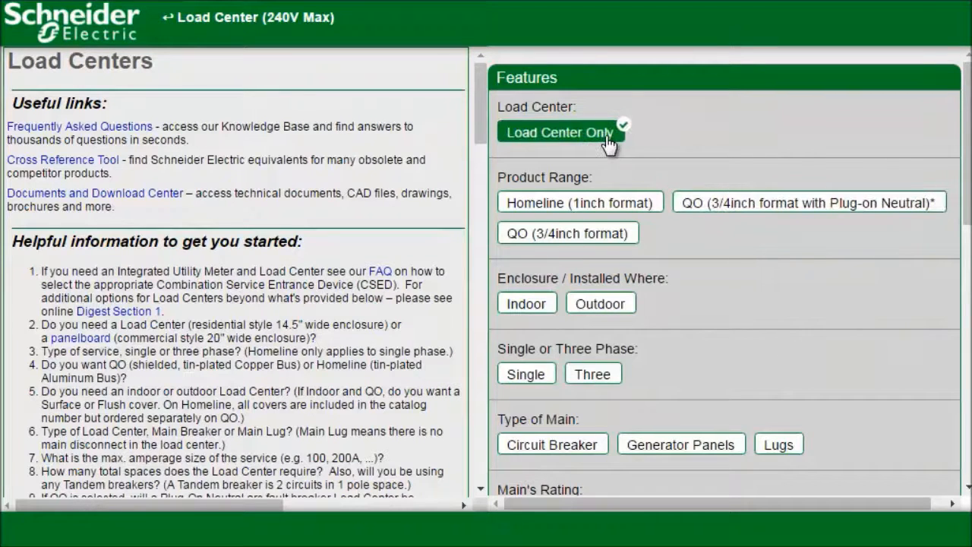
pyautogui.click(609, 143)
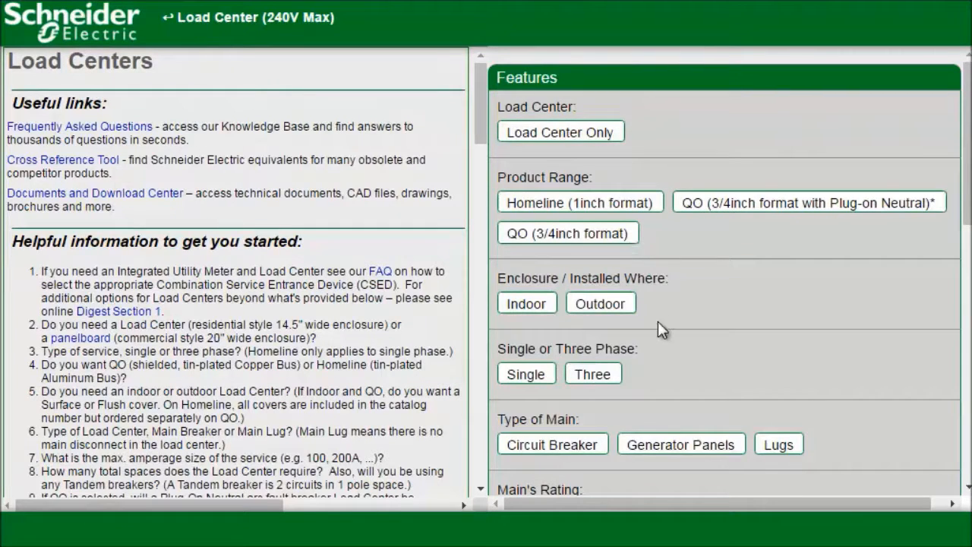
pyautogui.click(563, 136)
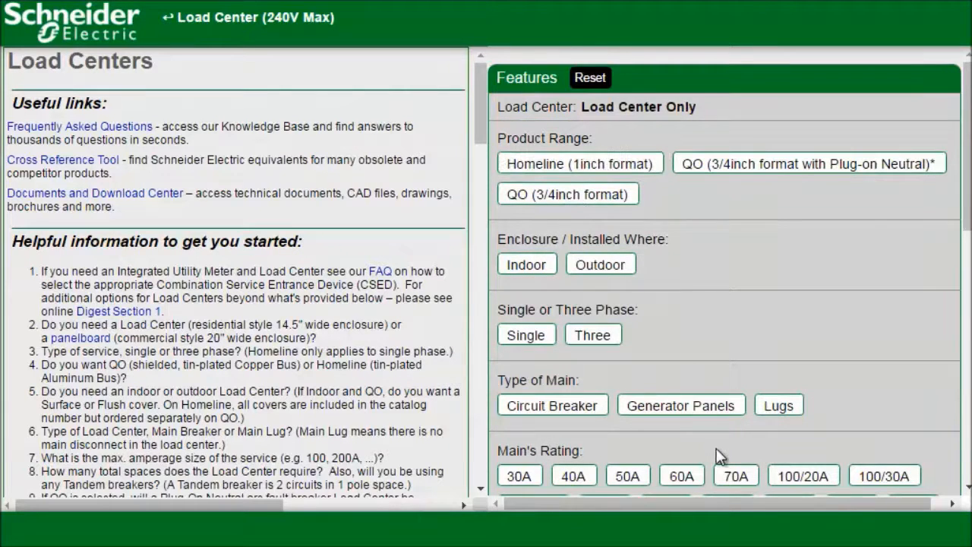
pyautogui.click(527, 263)
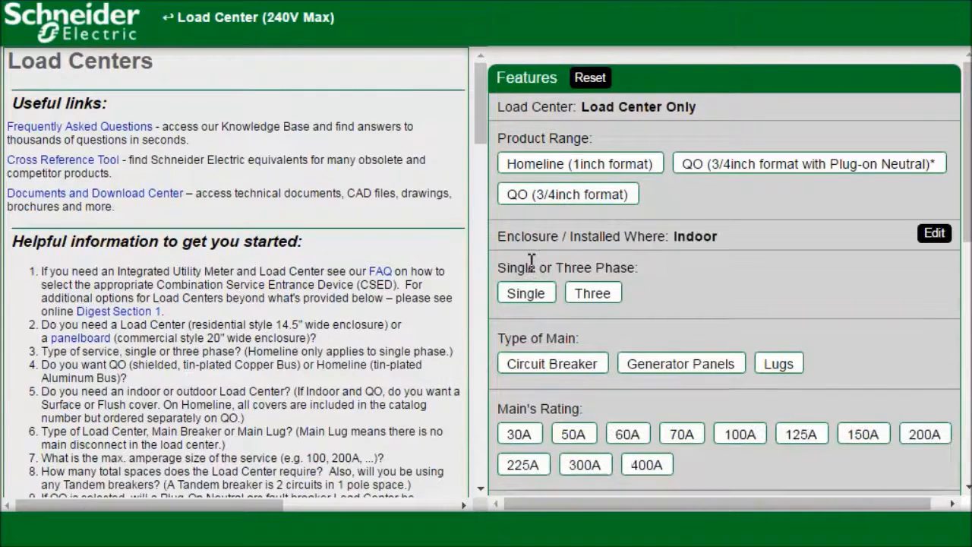
pyautogui.click(542, 201)
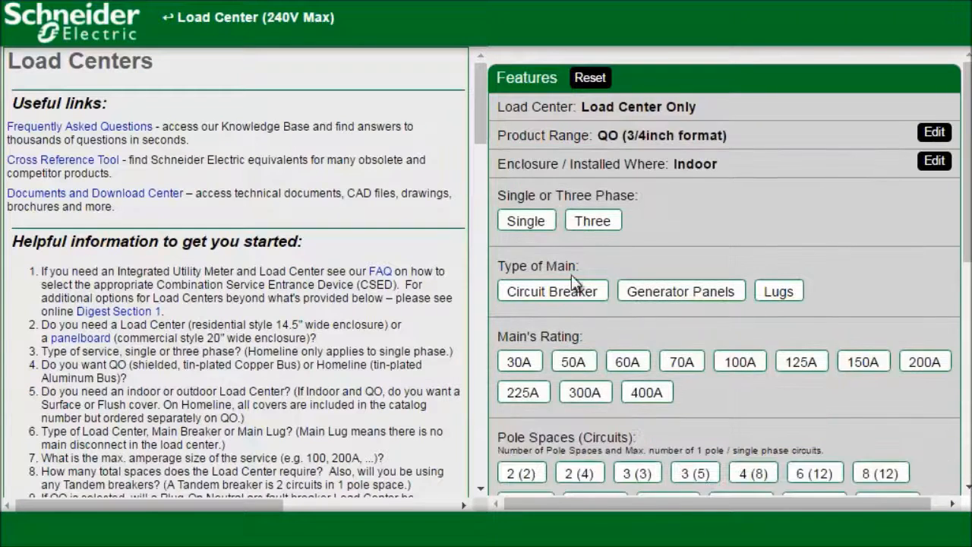
pyautogui.click(581, 293)
pyautogui.click(525, 221)
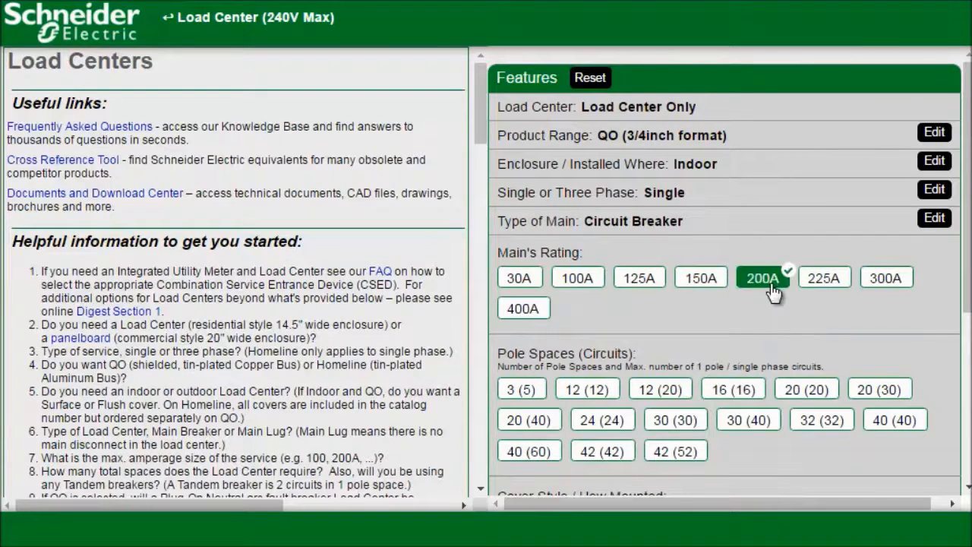
# Set the main's rating to 200A, pole spaces to 30 (30) and cover style to Surface (Box Mounted on Wall Surface).
pyautogui.click(768, 279)
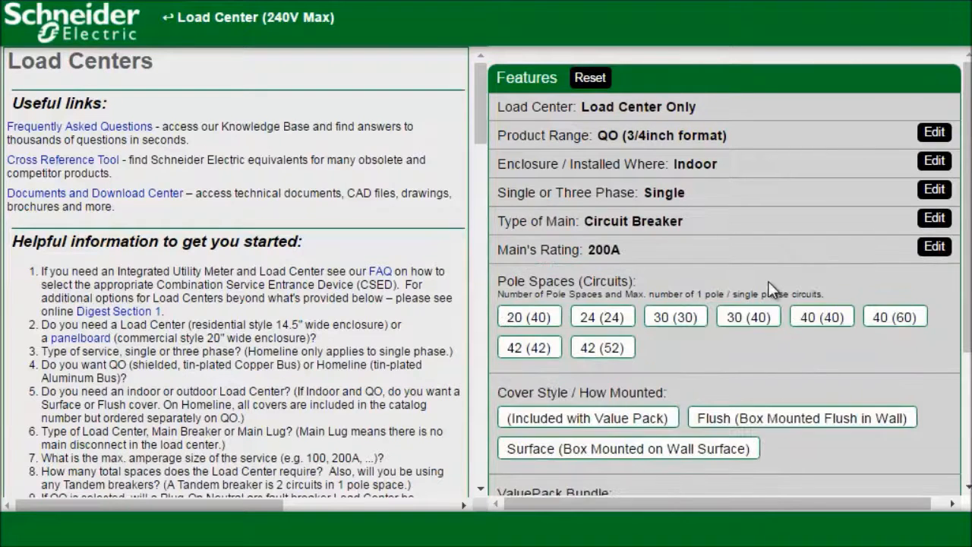
pyautogui.click(934, 247)
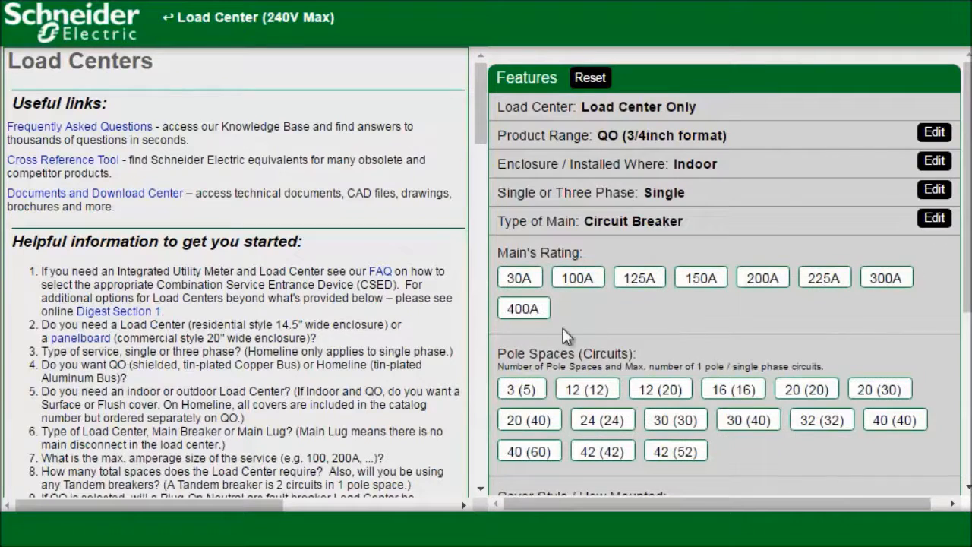
pyautogui.click(762, 279)
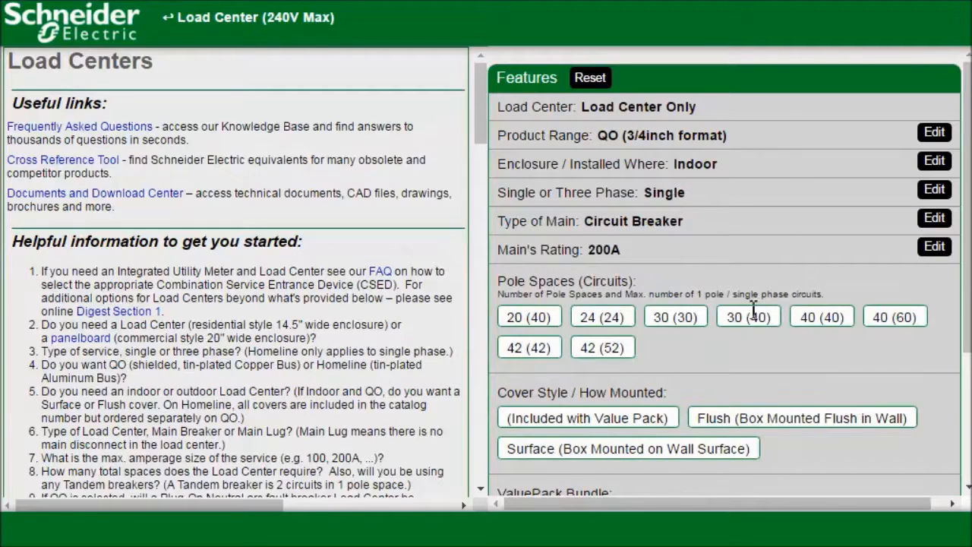
pyautogui.click(680, 323)
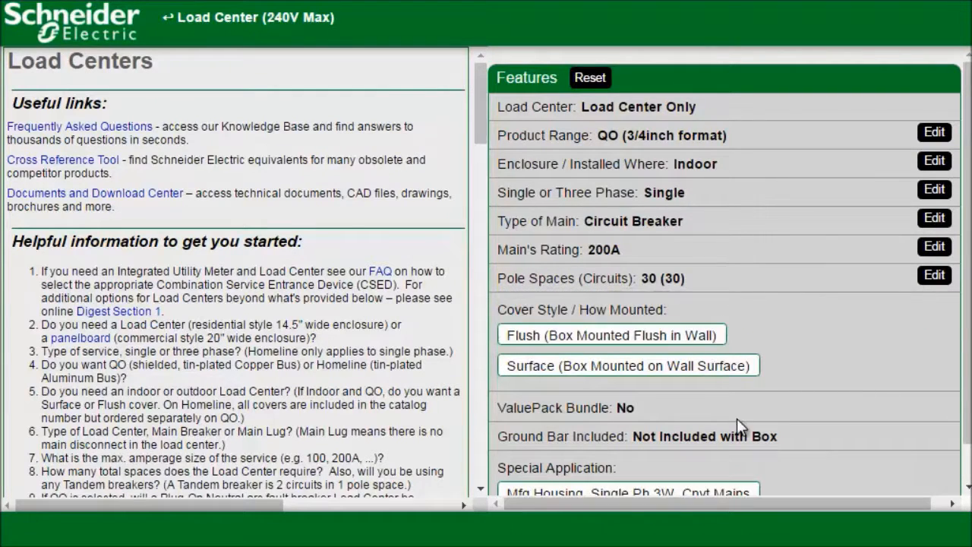
pyautogui.click(657, 379)
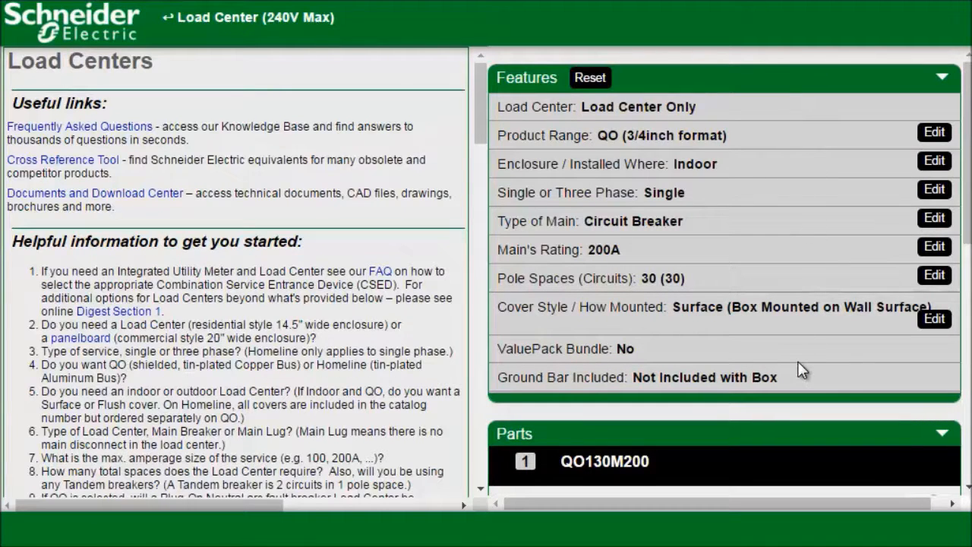
# Add one PK18GTA equipment ground bar and one QO2175SB secondary surge arrestor from the accessories.
pyautogui.scroll(-3, 801, 370)
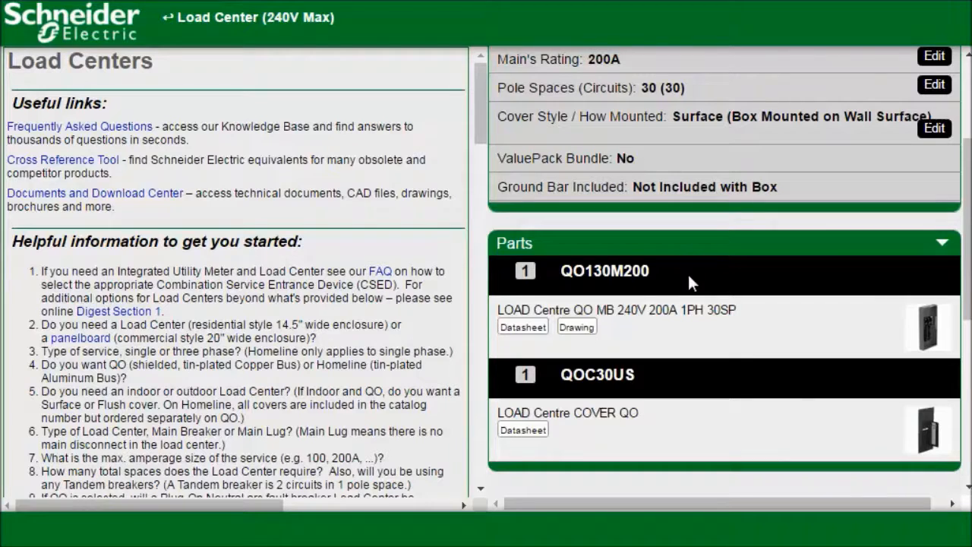
pyautogui.scroll(-3, 688, 275)
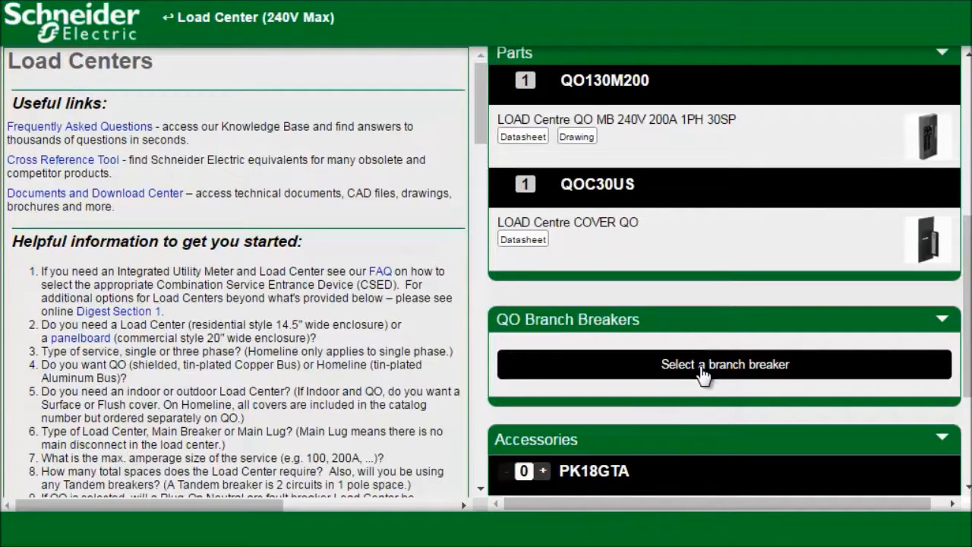
pyautogui.scroll(-2, 703, 374)
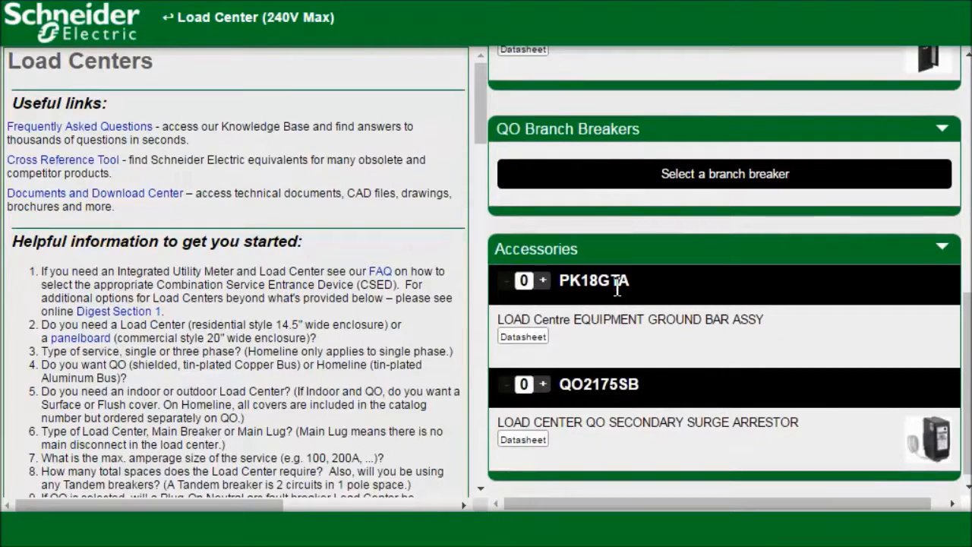
pyautogui.click(543, 280)
pyautogui.click(544, 385)
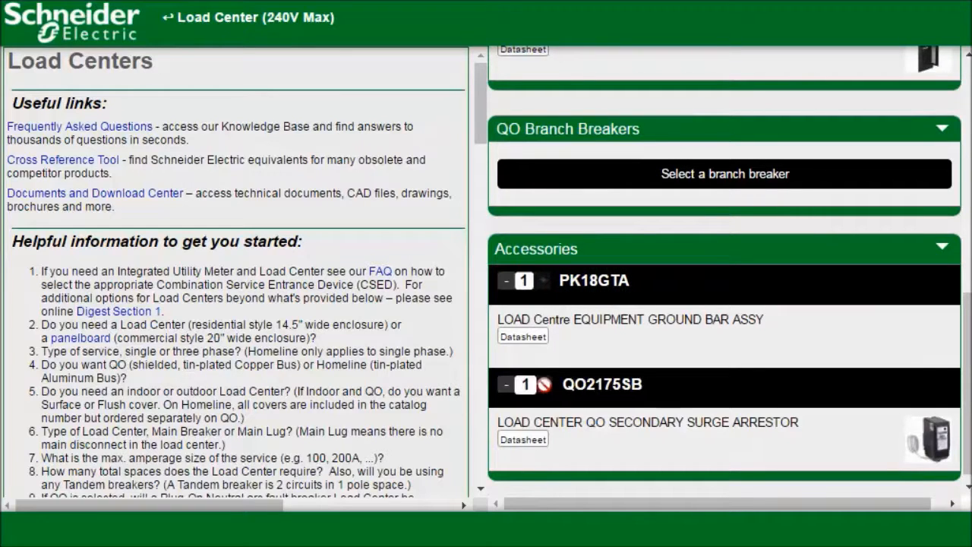
pyautogui.click(507, 281)
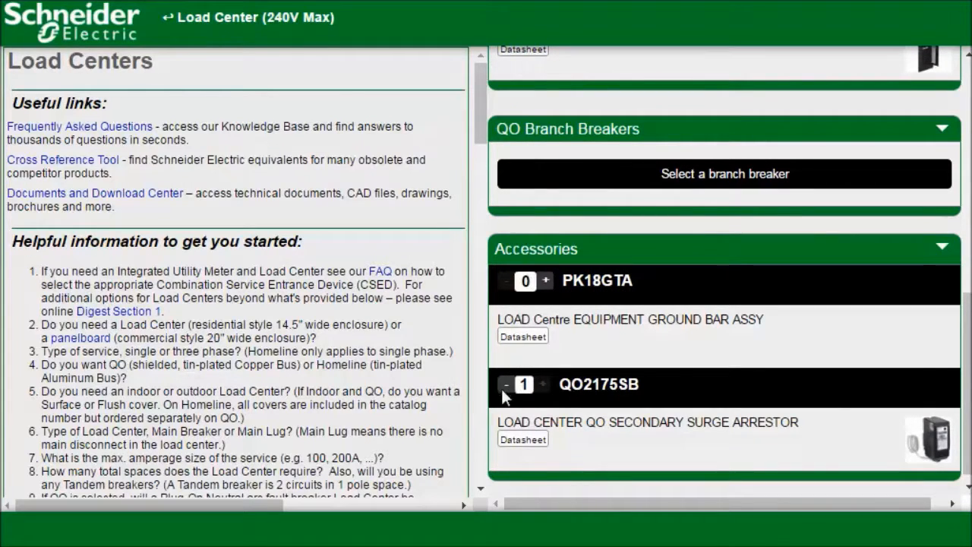
pyautogui.click(543, 280)
# View the enlarged product image and the dimensional drawing of load center QO130M200, closing each one after inspection.
pyautogui.scroll(4, 746, 400)
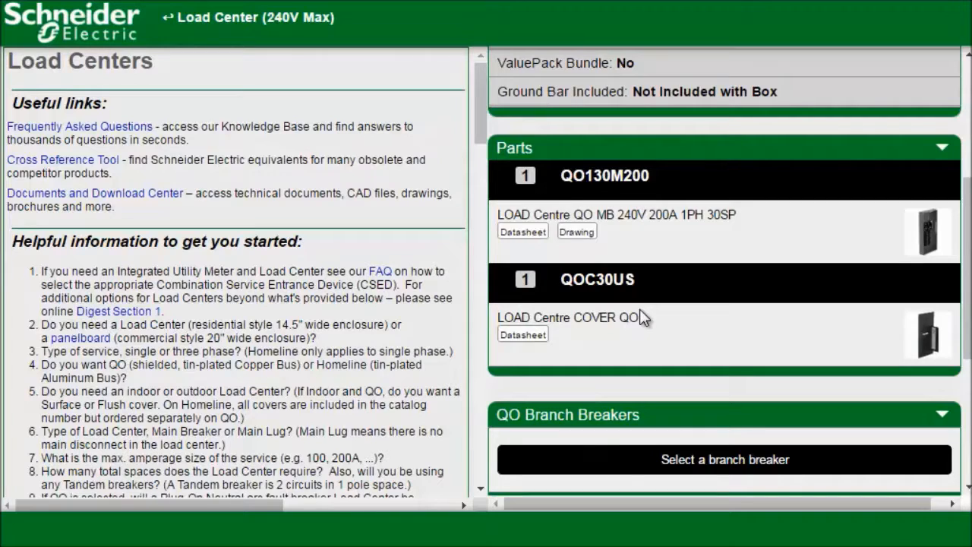
pyautogui.click(930, 236)
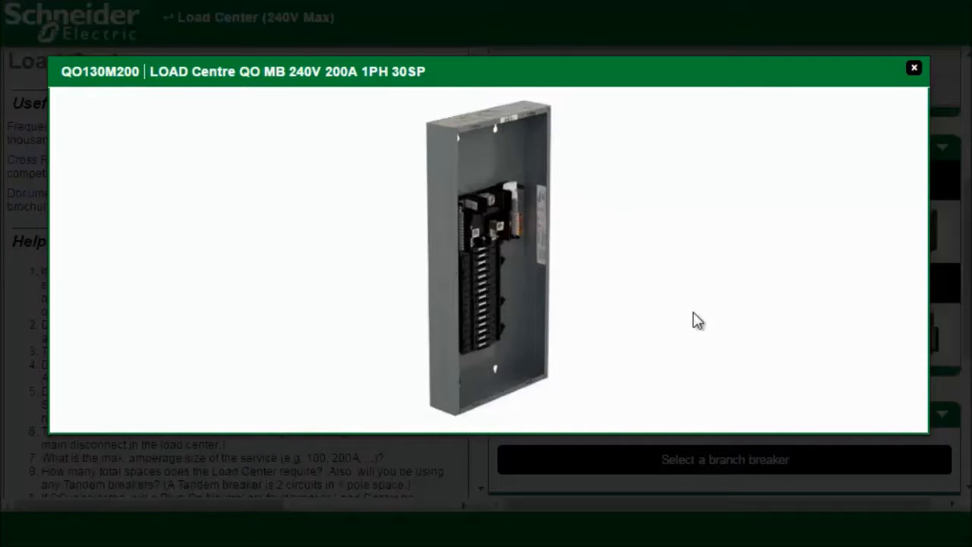
pyautogui.click(915, 69)
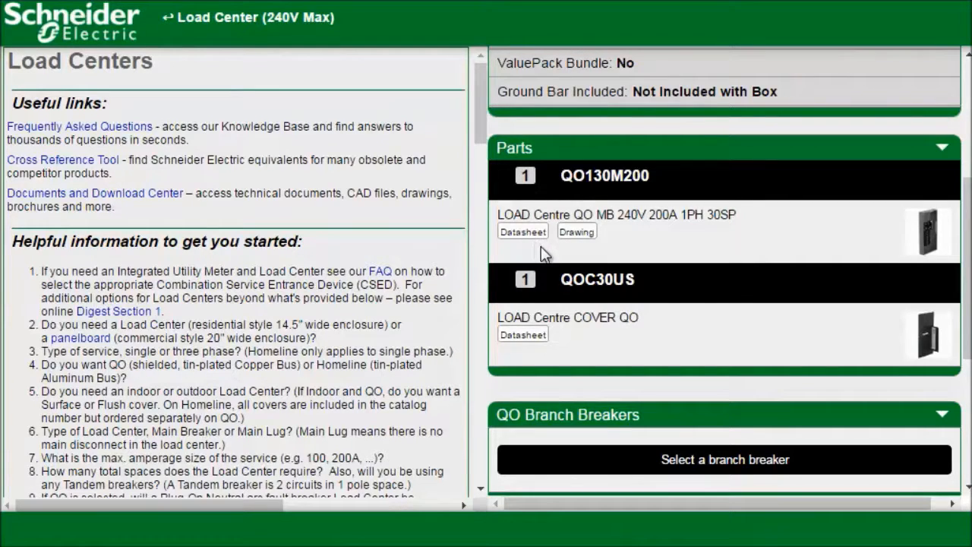
pyautogui.click(577, 233)
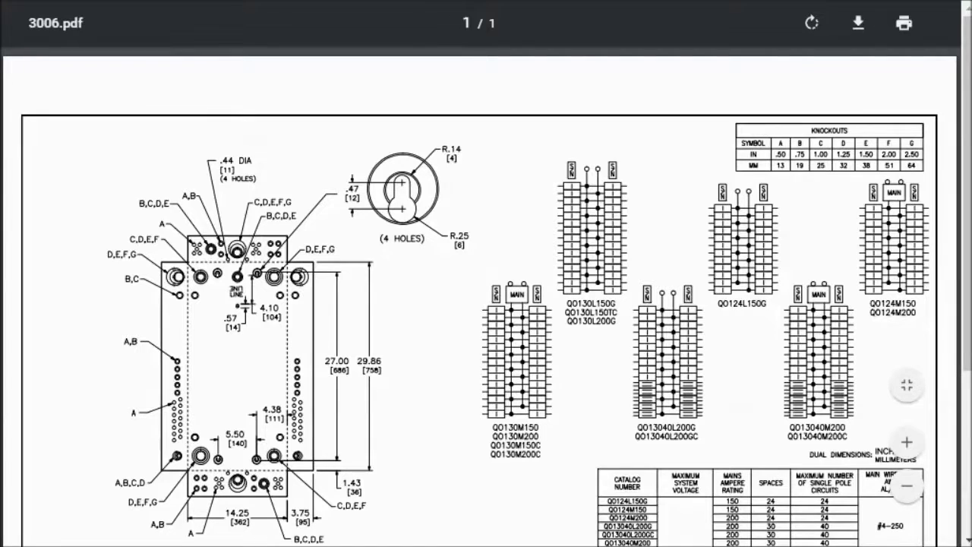
pyautogui.hotkey('ctrl', 'w')
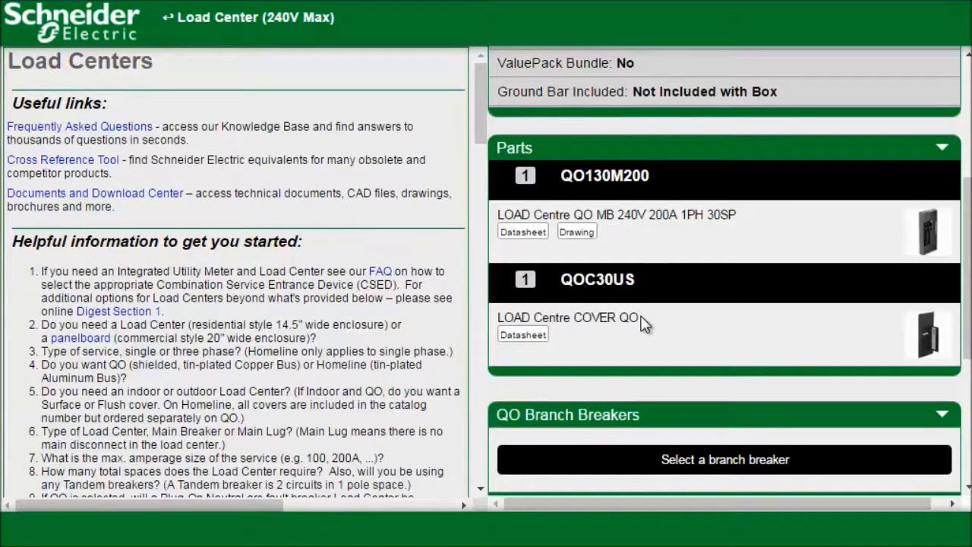
pyautogui.scroll(-3, 751, 373)
pyautogui.scroll(3, 752, 372)
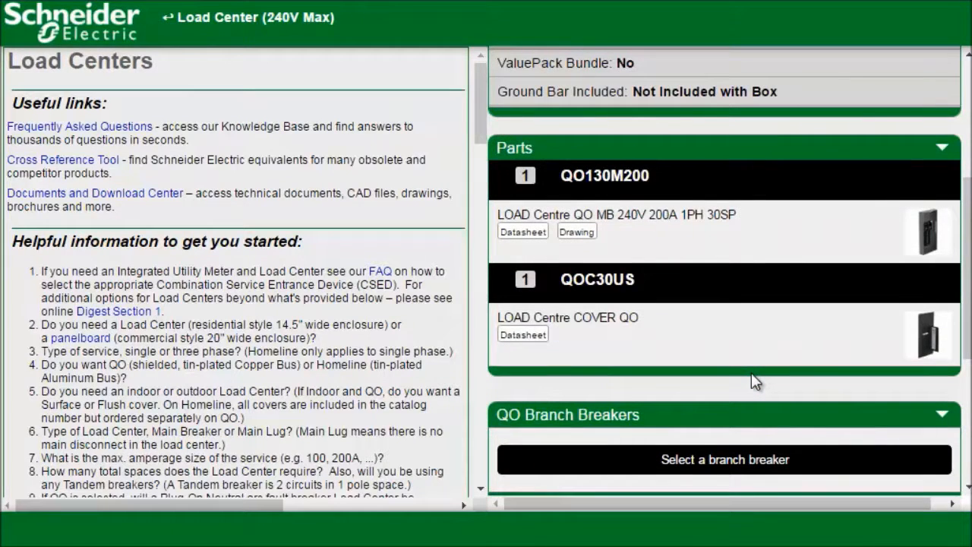